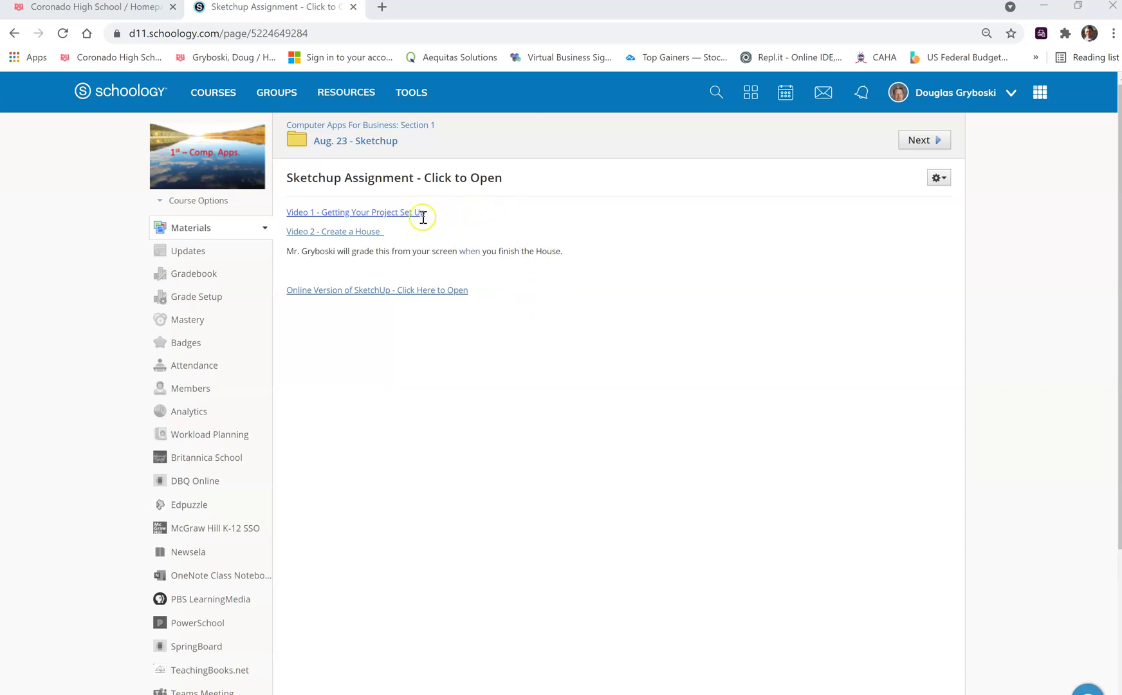
Step: From the Sketchup Assignment page, open the Create a House video, then the online SketchUp link
click(378, 236)
click(375, 292)
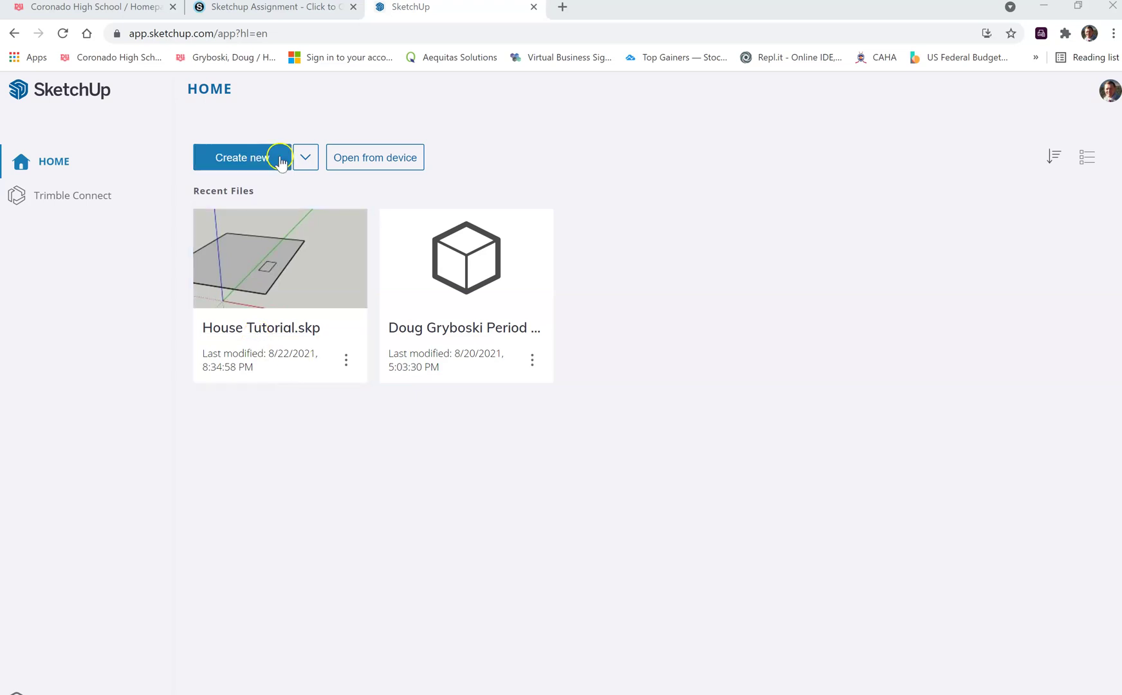
Step: Create a new Untitled model with Architectural - Feet & Inches units
click(306, 162)
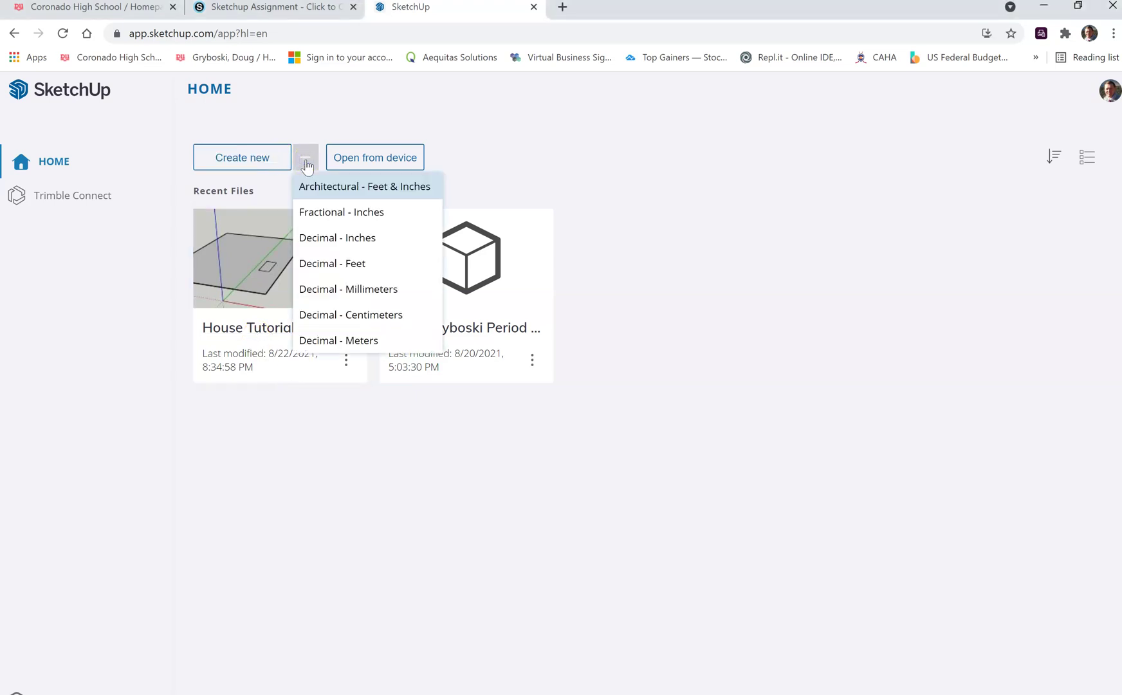
click(334, 192)
click(257, 161)
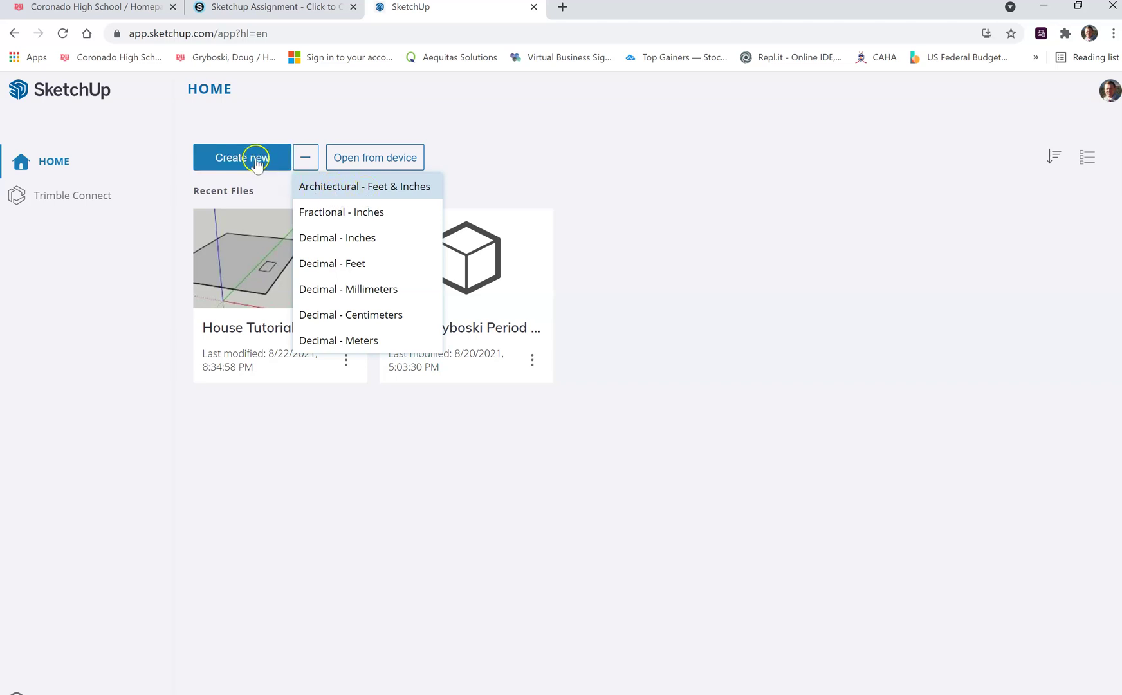
click(236, 166)
click(345, 204)
click(250, 126)
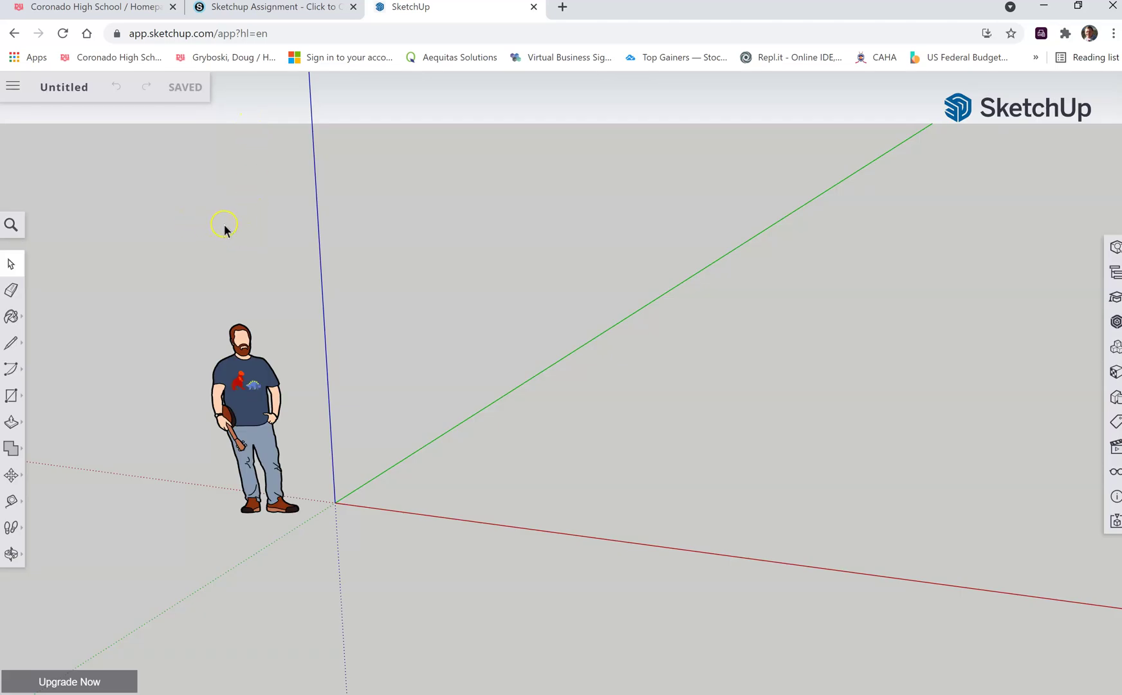
Step: Delete the default person figure, leaving only the drawing axes, and orbit slightly
click(261, 386)
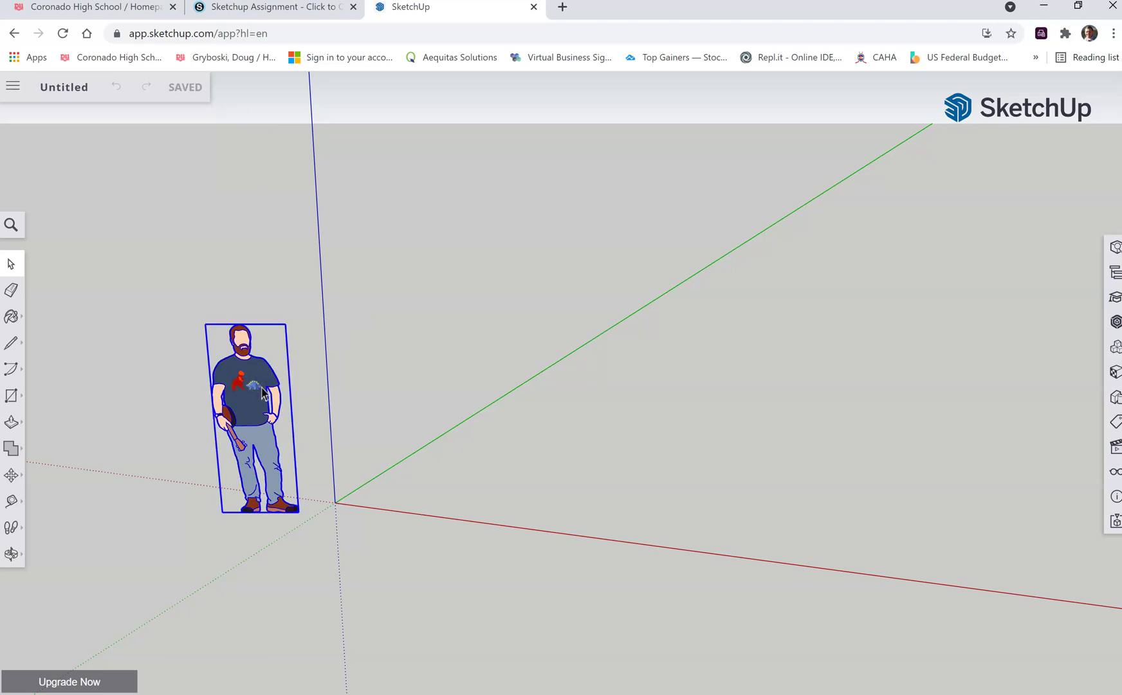
key(Delete)
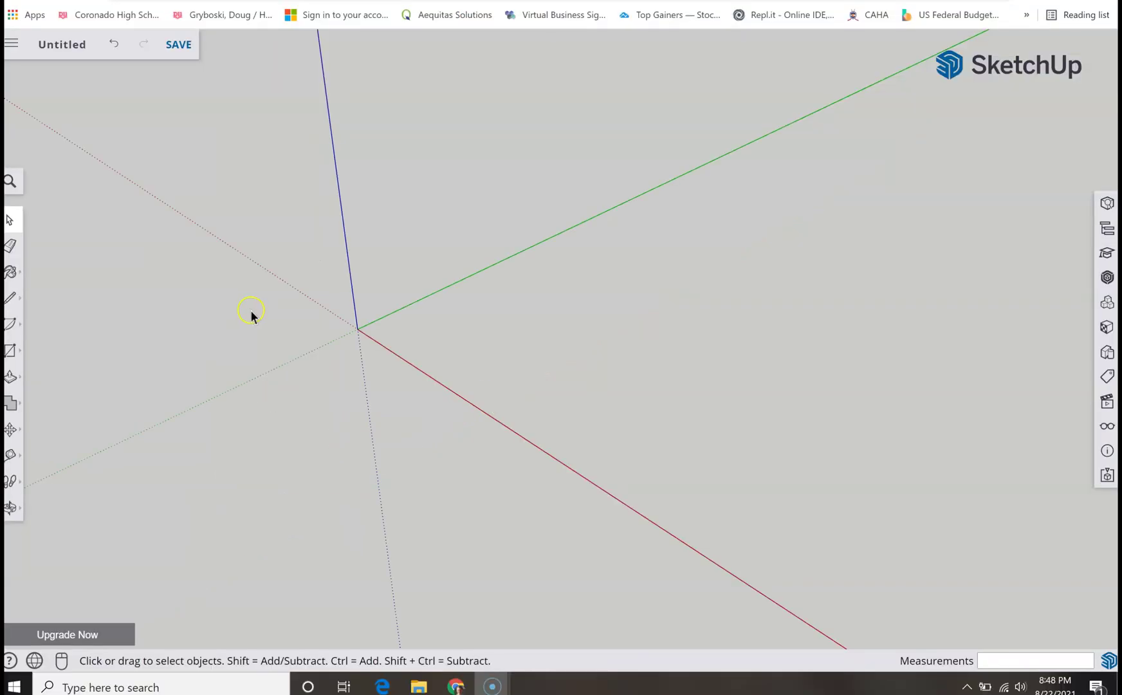
right_click(241, 315)
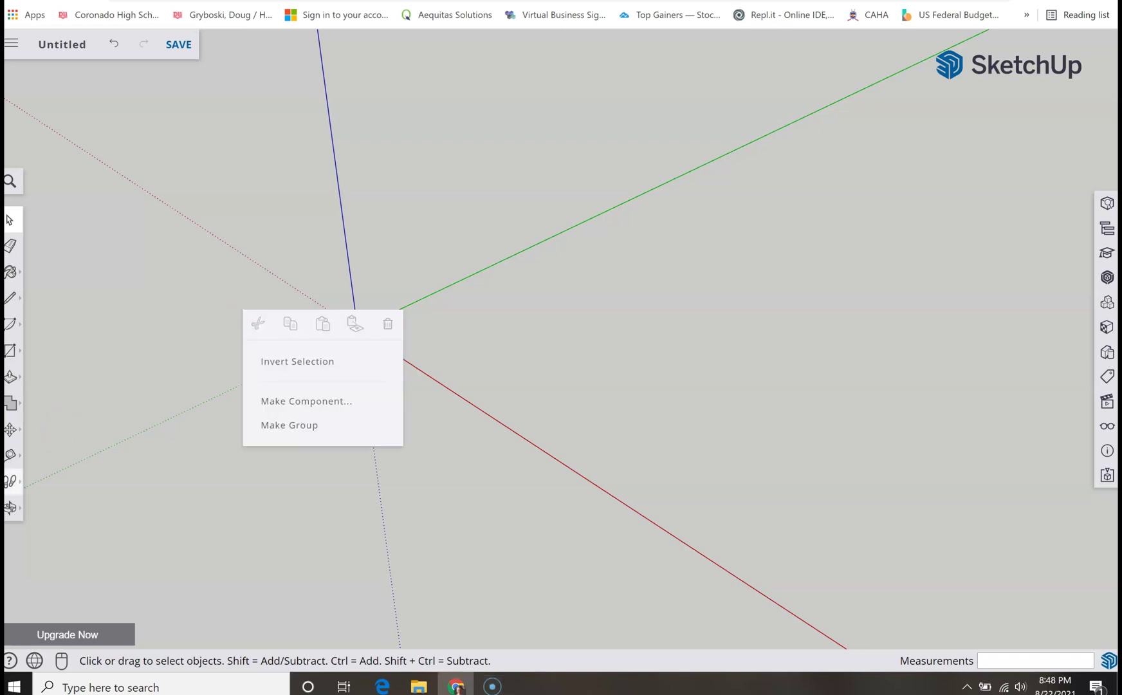
click(11, 507)
drag(145, 340, 225, 271)
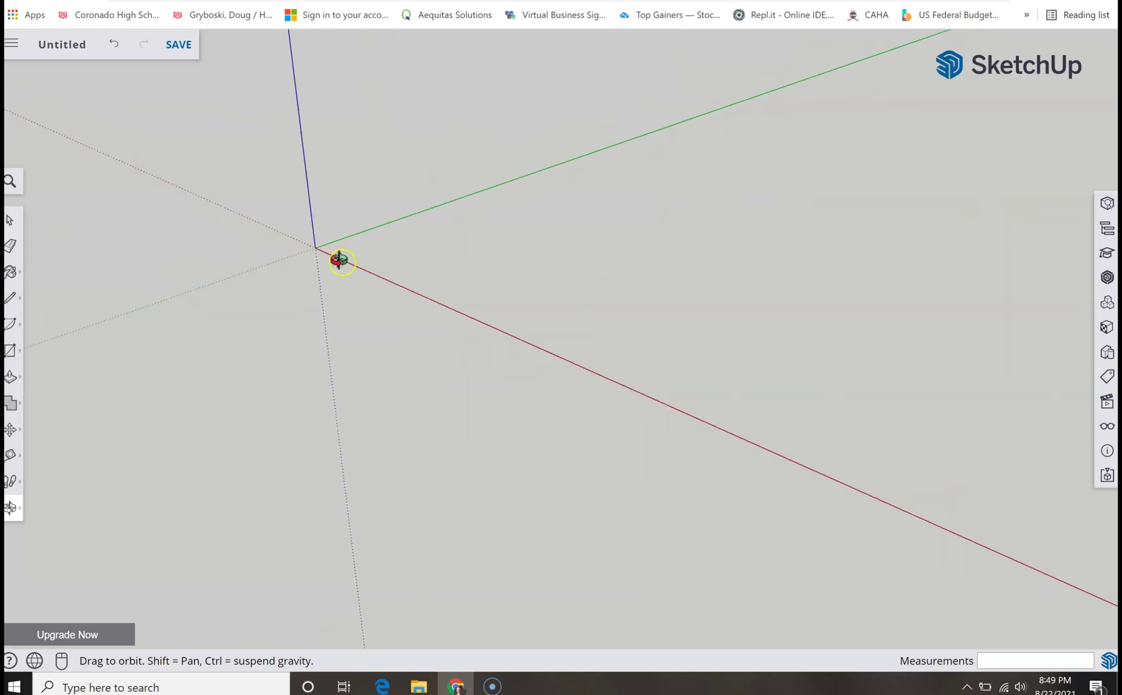
Step: Draw a 20' by 30' rectangle on the ground plane, starting near the origin
click(12, 352)
click(49, 294)
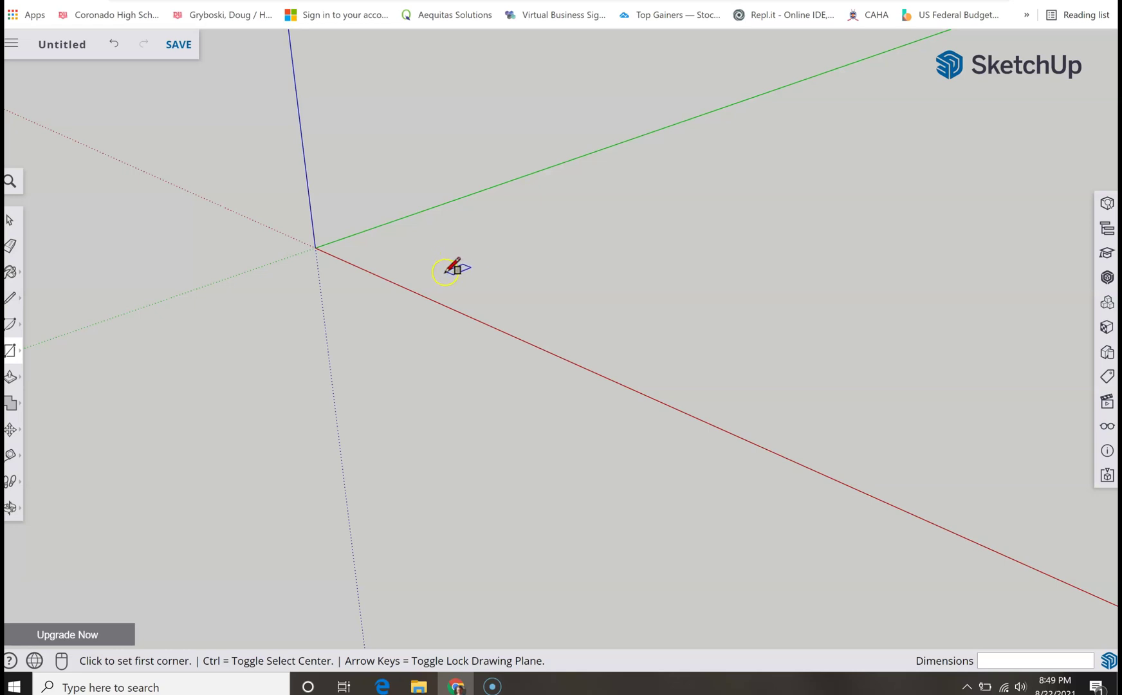
click(444, 271)
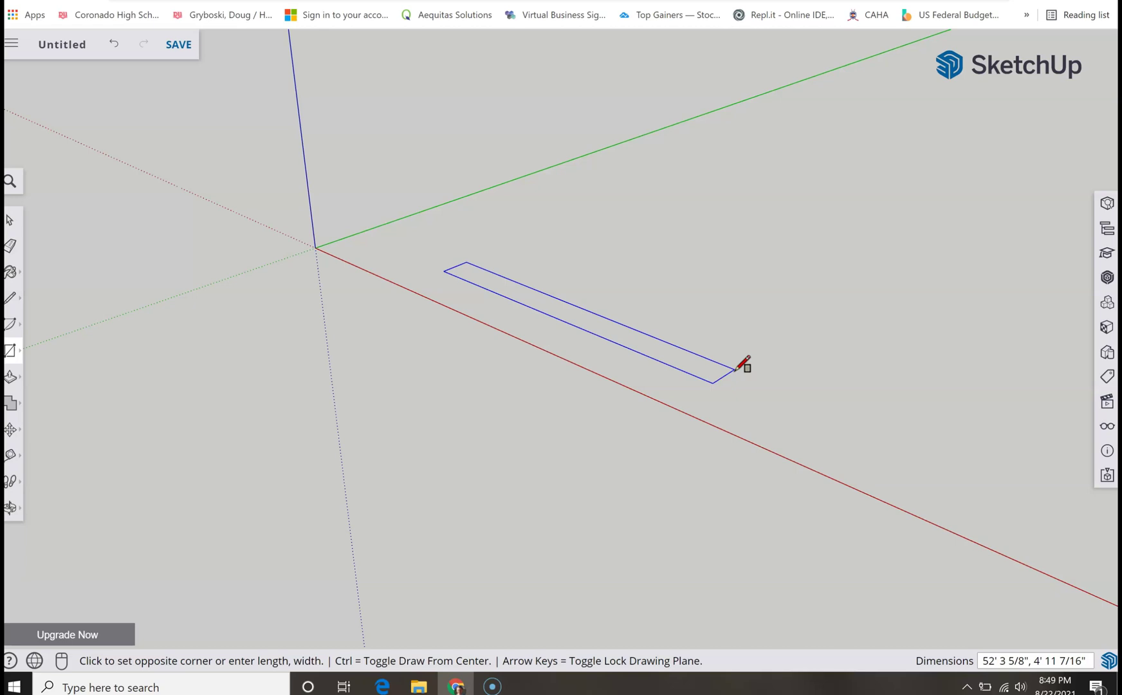
click(738, 368)
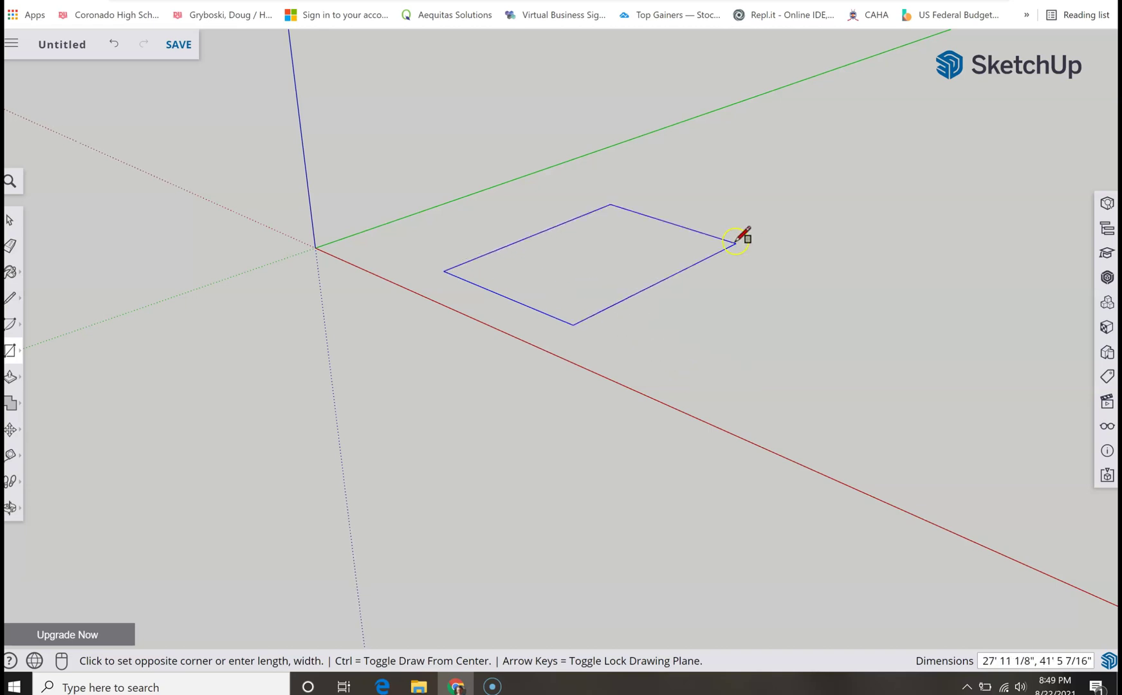
click(804, 242)
drag(804, 242, 771, 247)
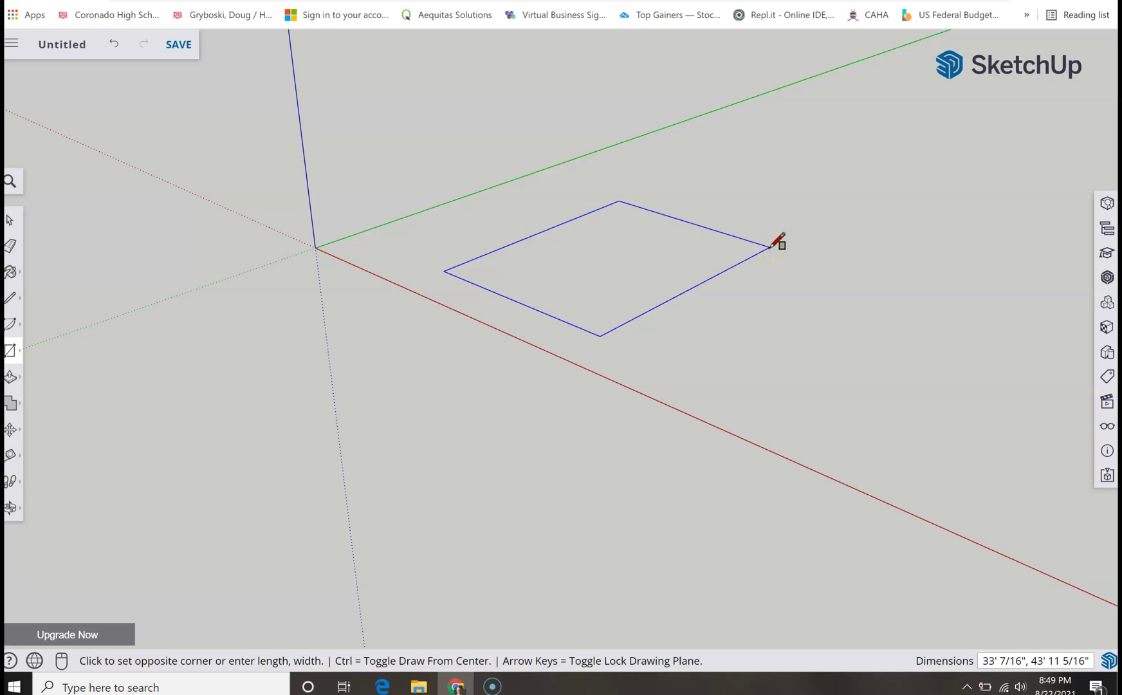
text(20',30)
key(Return)
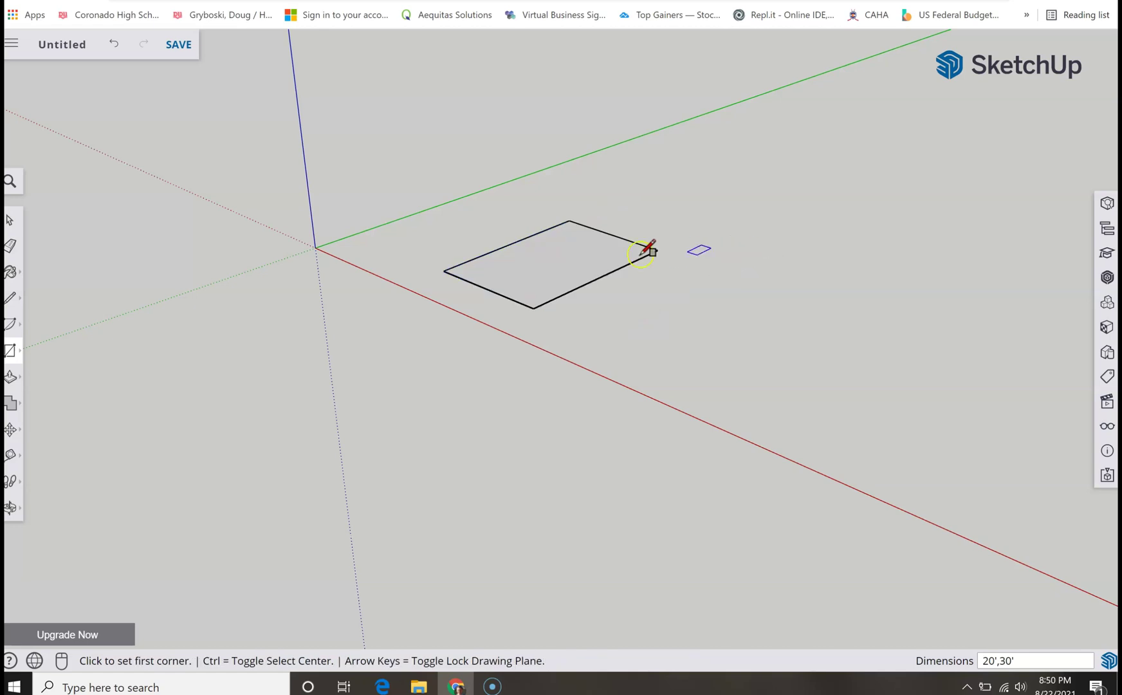
scroll(643, 251, up, 5)
scroll(347, 380, down, 2)
scroll(339, 384, down, 3)
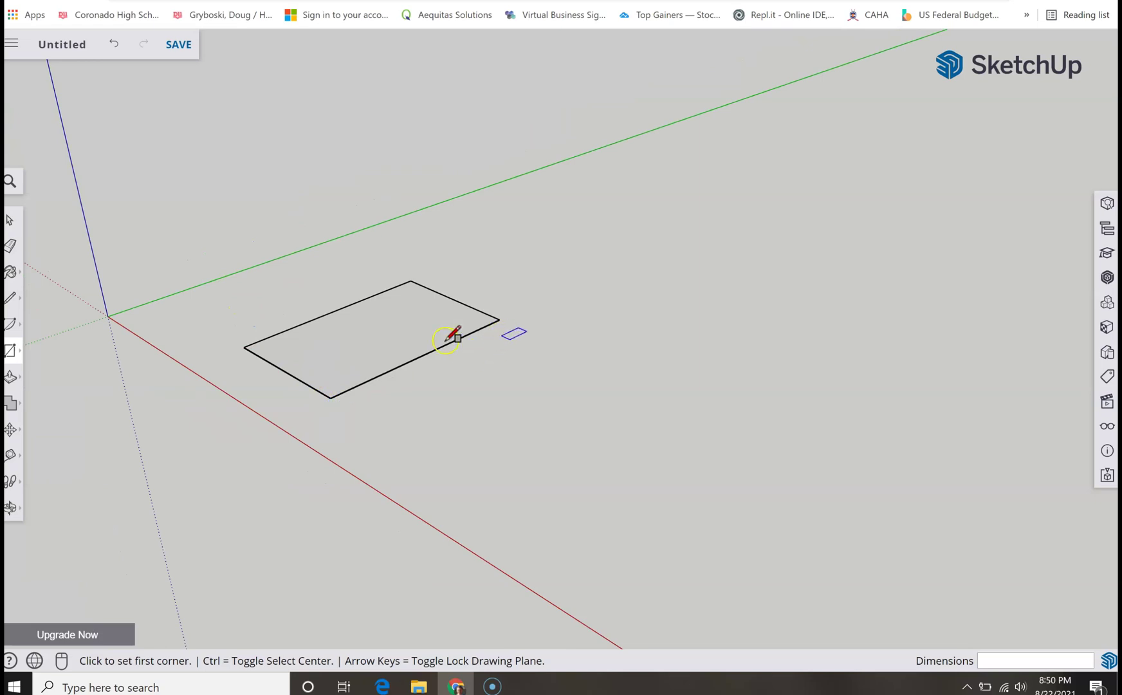
scroll(381, 338, up, 4)
scroll(383, 337, down, 2)
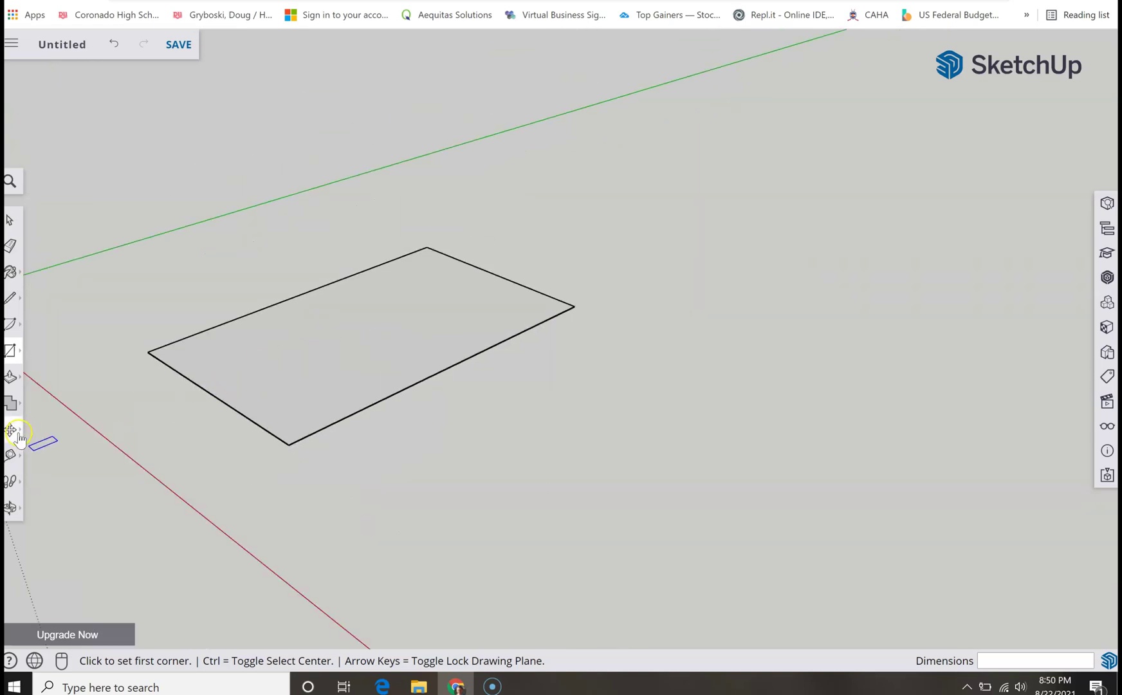
click(13, 509)
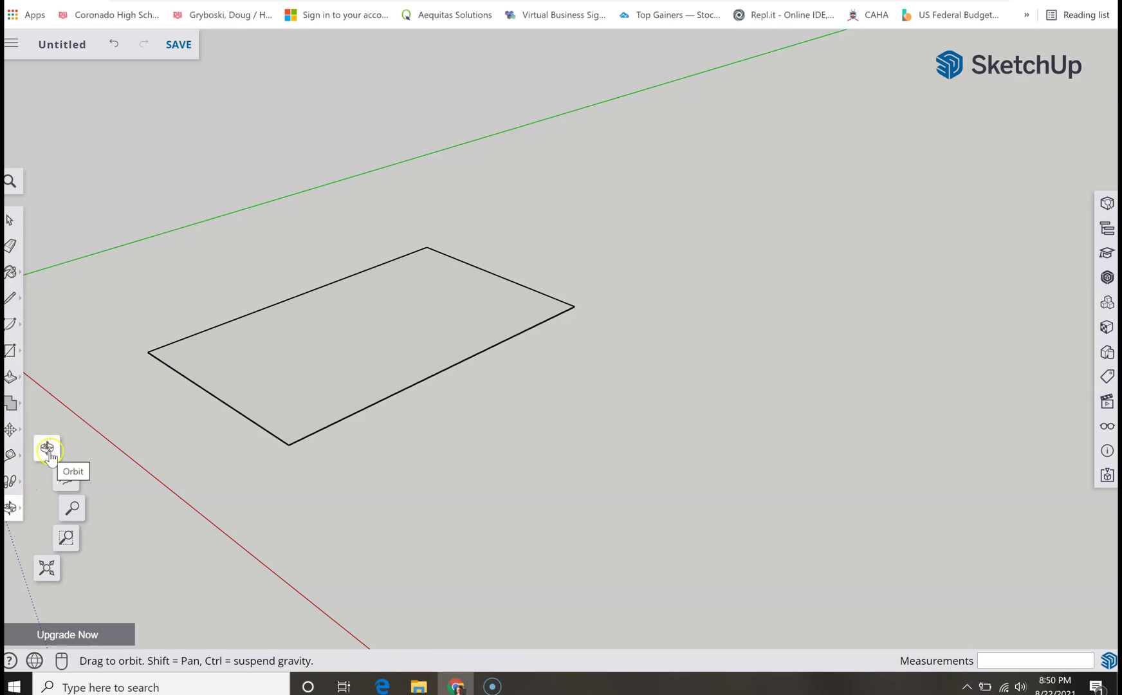
click(48, 450)
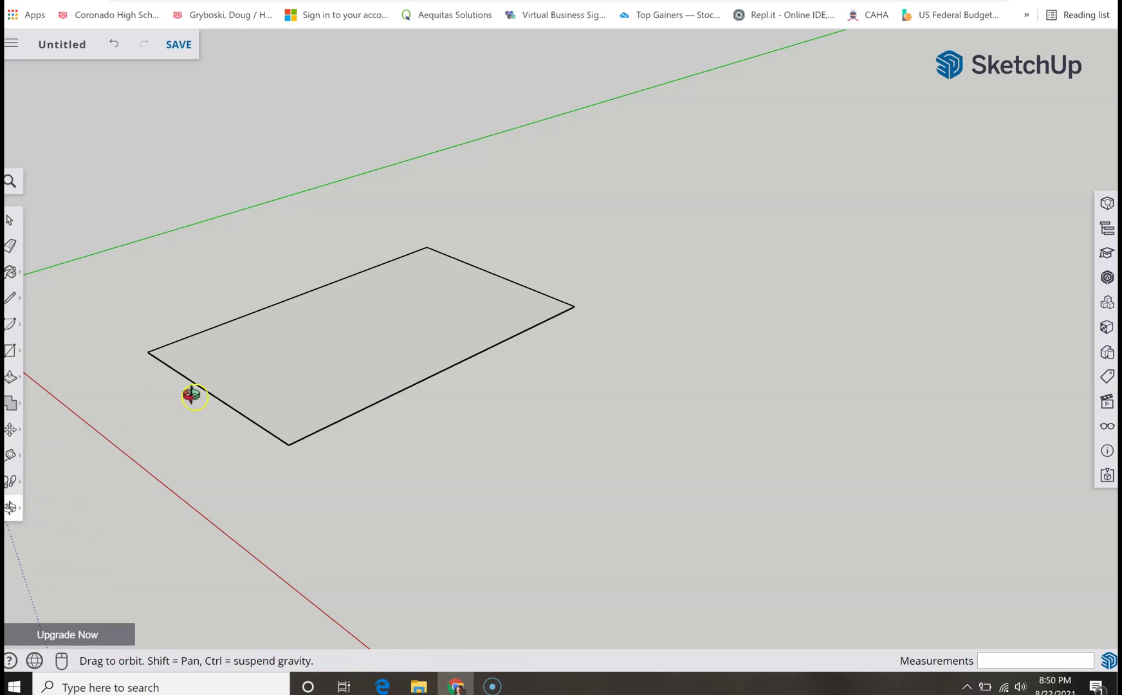
drag(193, 393, 15, 377)
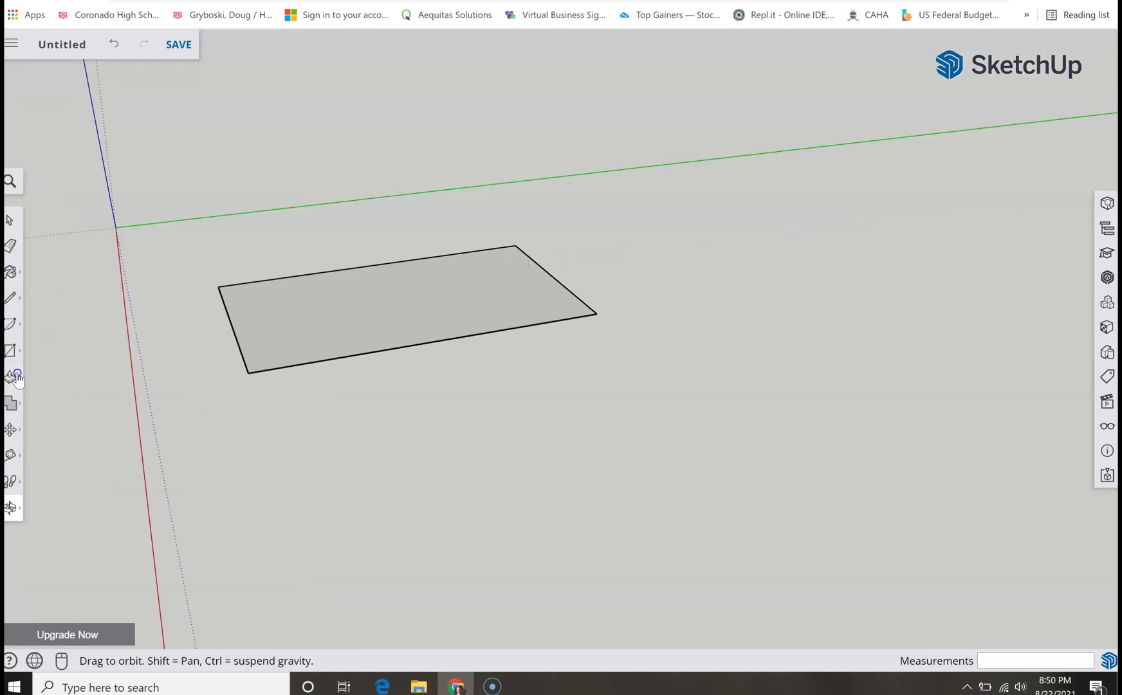
drag(210, 381, 175, 393)
drag(322, 325, 536, 584)
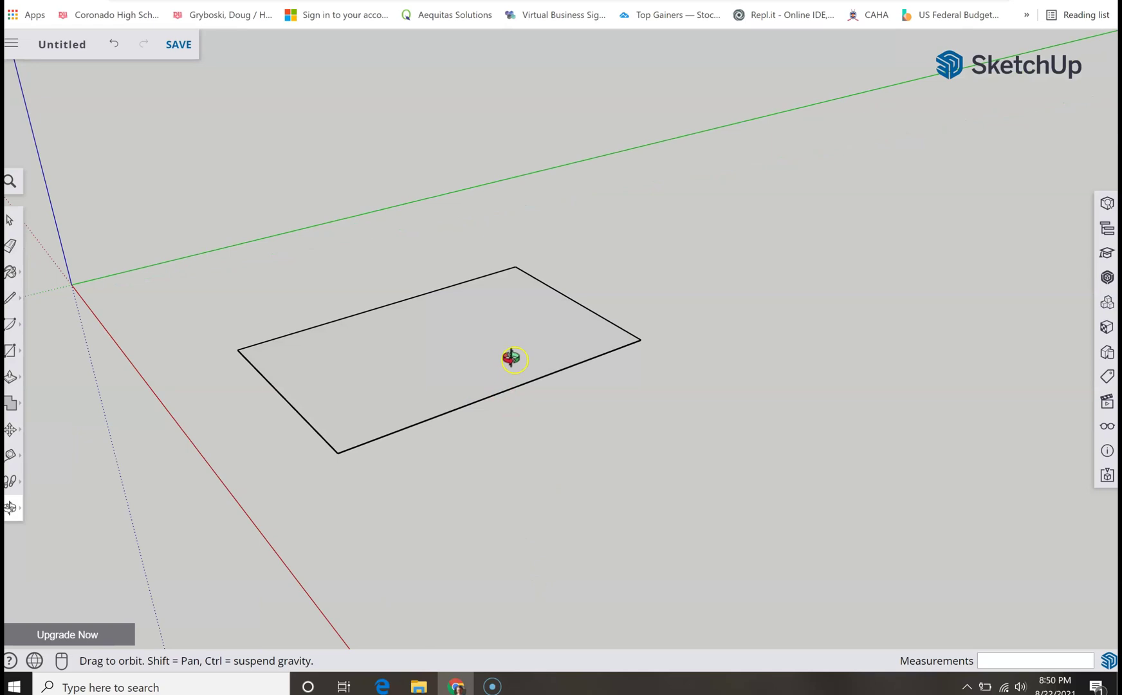
scroll(527, 361, down, 2)
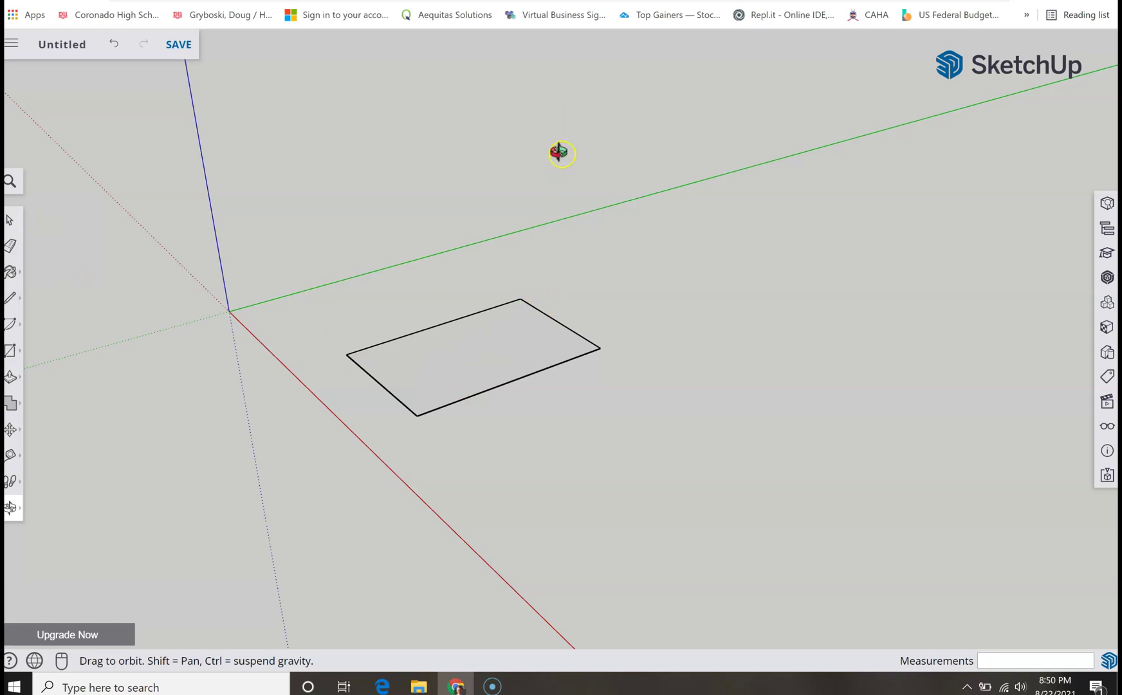
scroll(554, 154, up, 5)
scroll(551, 160, down, 5)
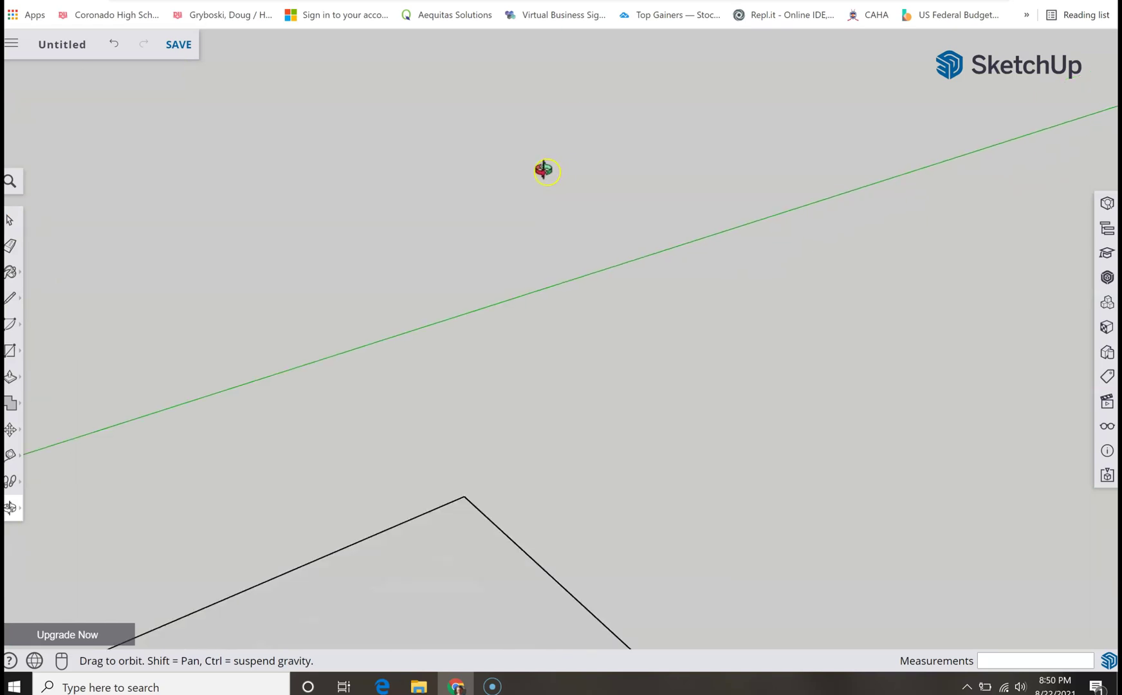
scroll(482, 341, up, 6)
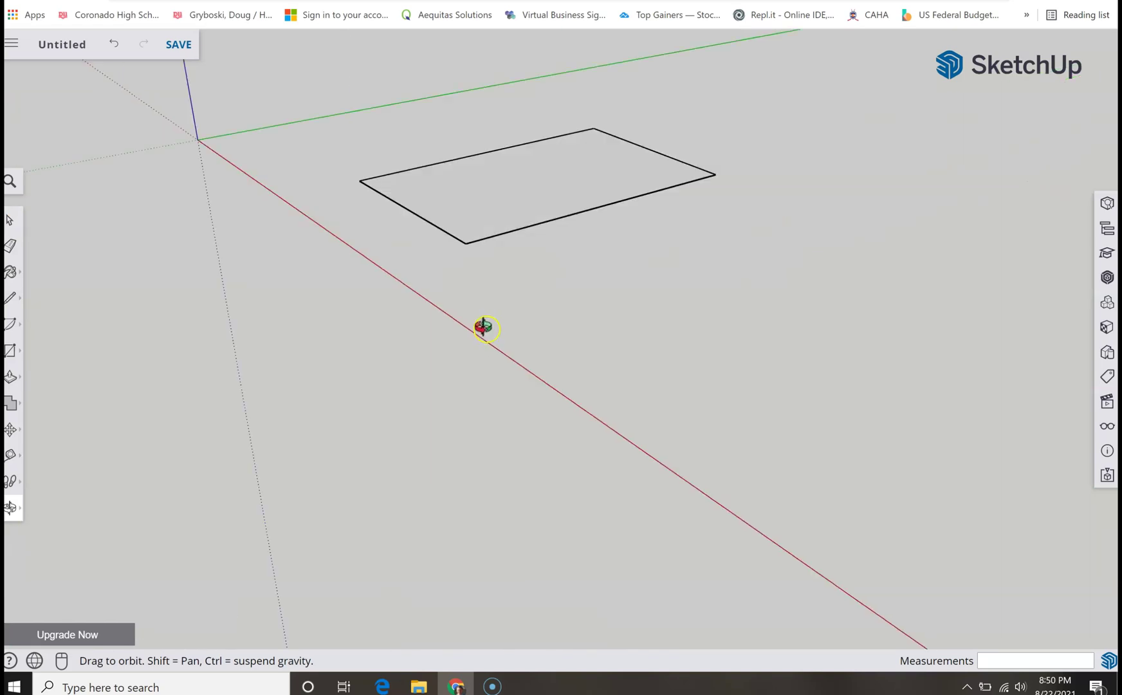
scroll(473, 354, down, 6)
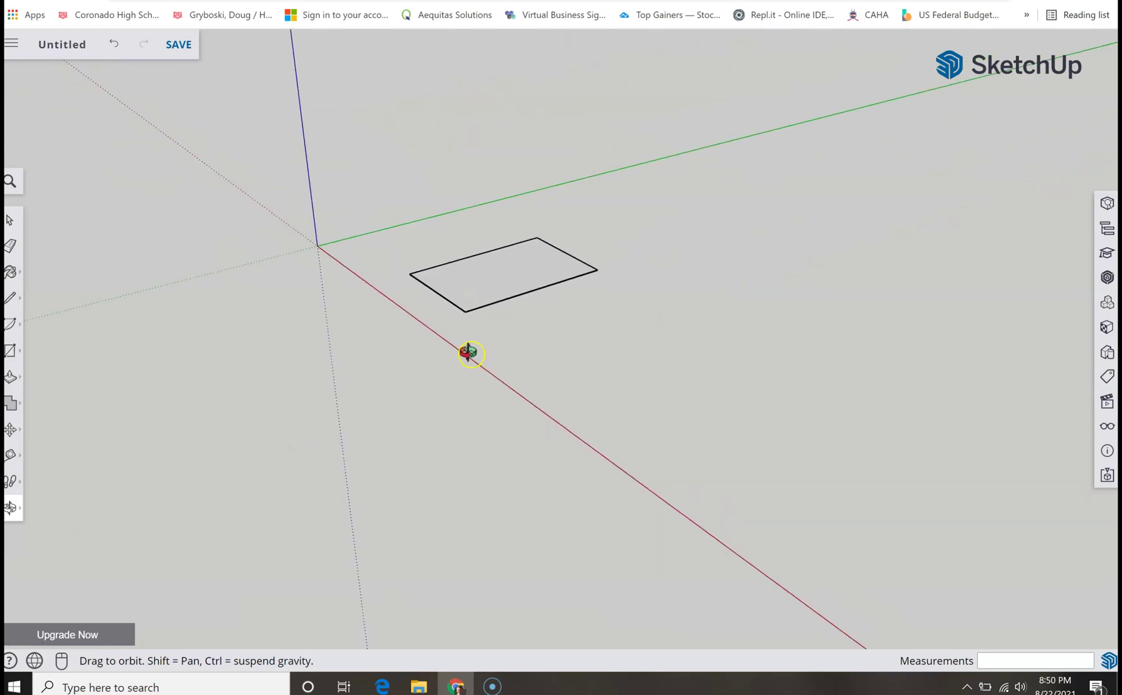
scroll(618, 286, up, 4)
scroll(642, 278, down, 4)
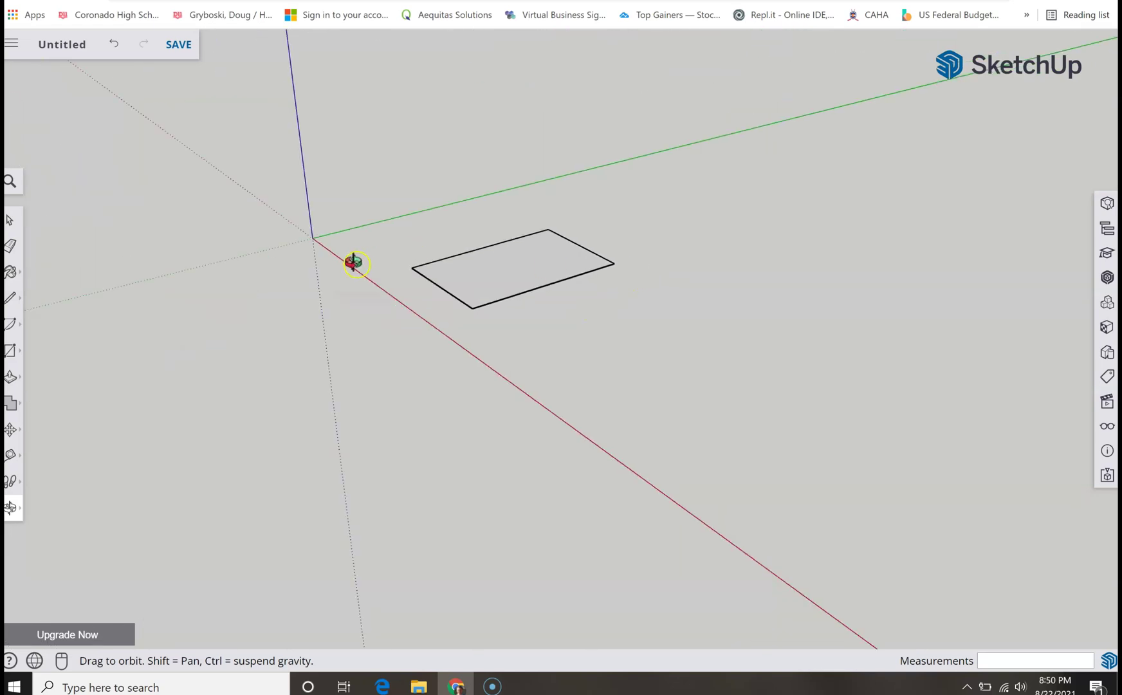
scroll(303, 260, up, 5)
scroll(243, 250, down, 3)
scroll(248, 251, down, 3)
scroll(708, 264, up, 4)
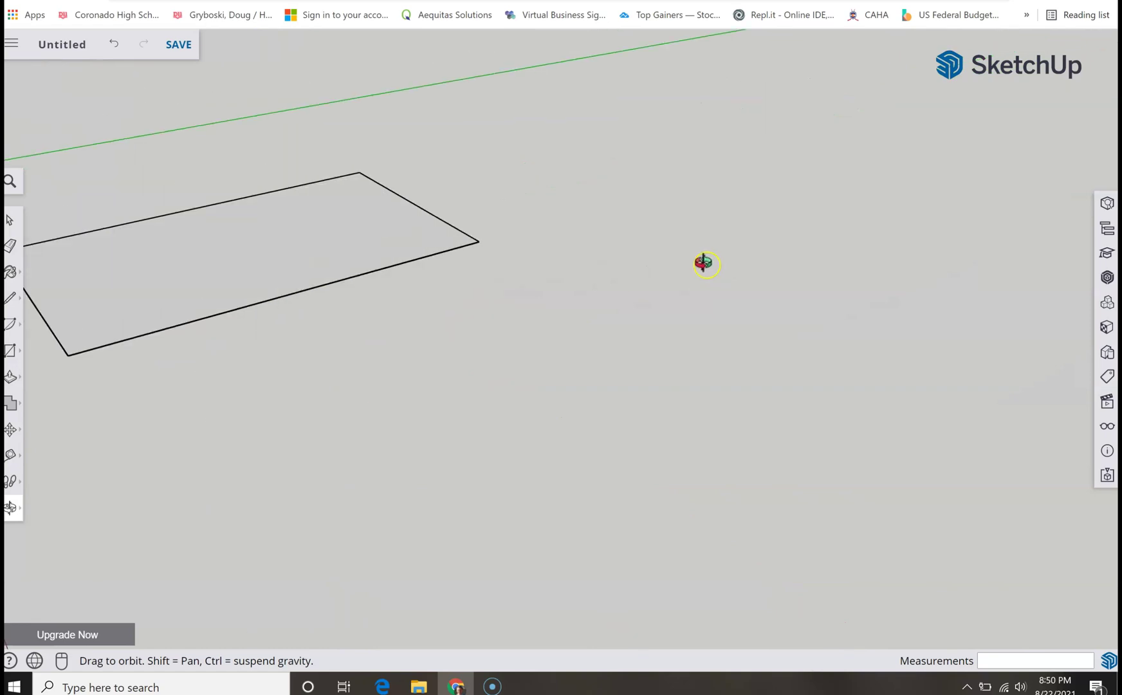
scroll(637, 265, down, 3)
mouse_move(435, 250)
mouse_down()
mouse_move(401, 288)
mouse_move(270, 273)
mouse_move(497, 326)
mouse_move(481, 194)
mouse_move(541, 281)
mouse_move(429, 177)
mouse_move(481, 65)
mouse_move(663, 100)
mouse_move(441, 450)
mouse_move(744, 439)
mouse_move(308, 379)
mouse_move(423, 375)
mouse_move(441, 308)
mouse_up()
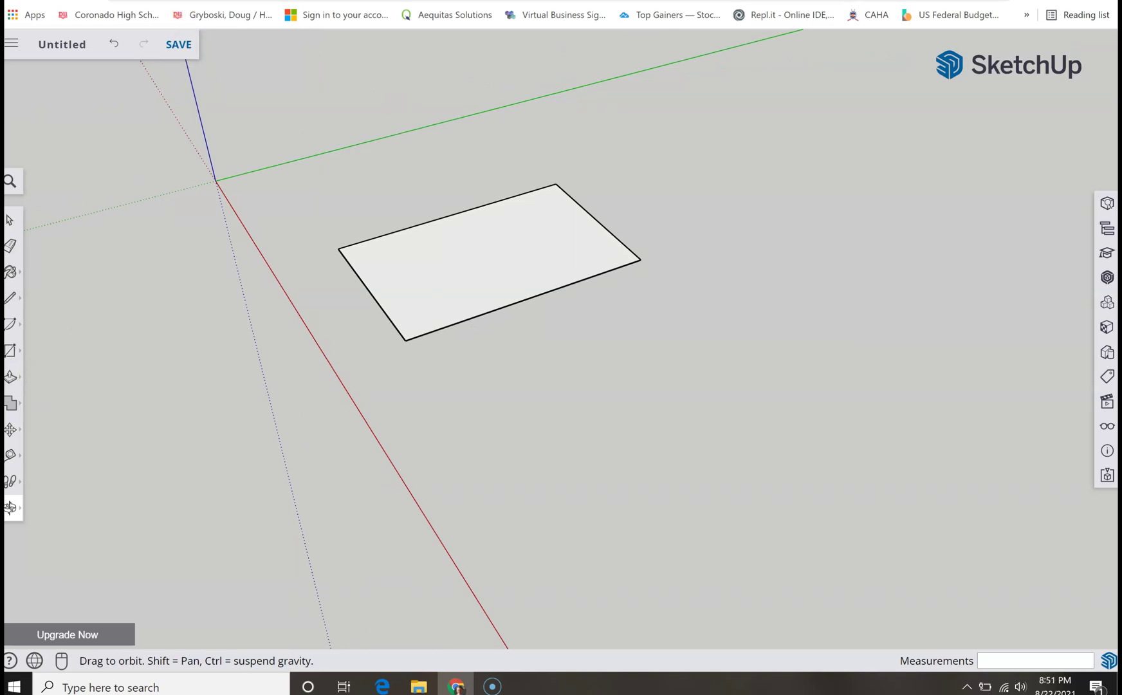
Step: Save the untitled model, choosing the SketchUp project as the location
click(79, 45)
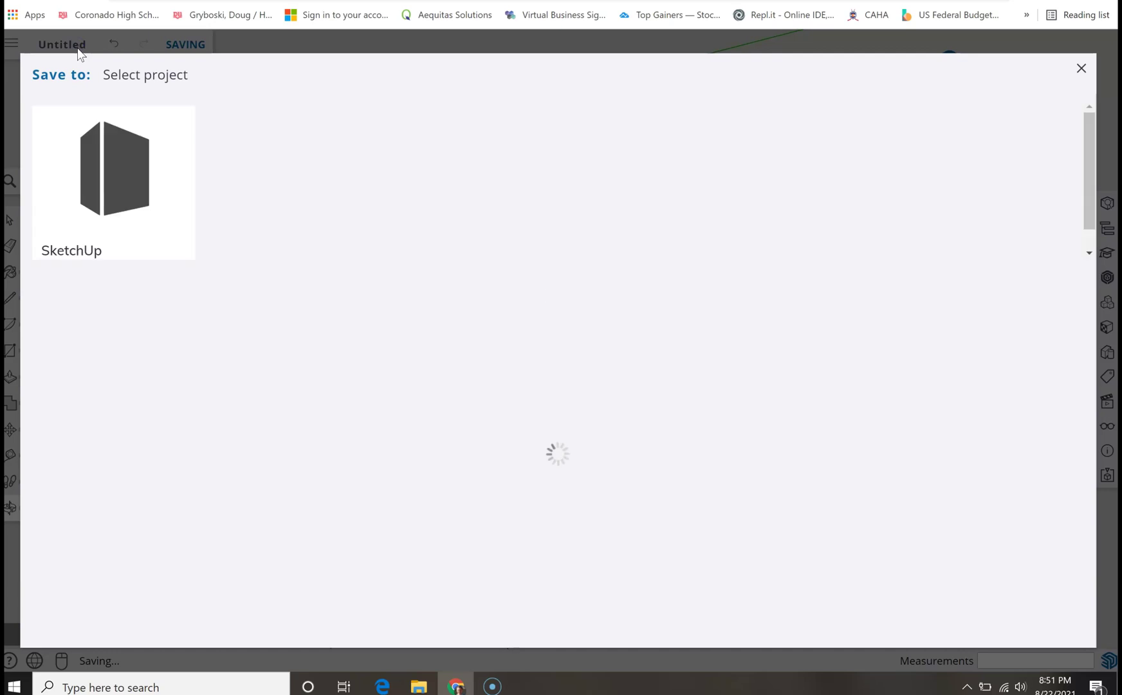
click(111, 182)
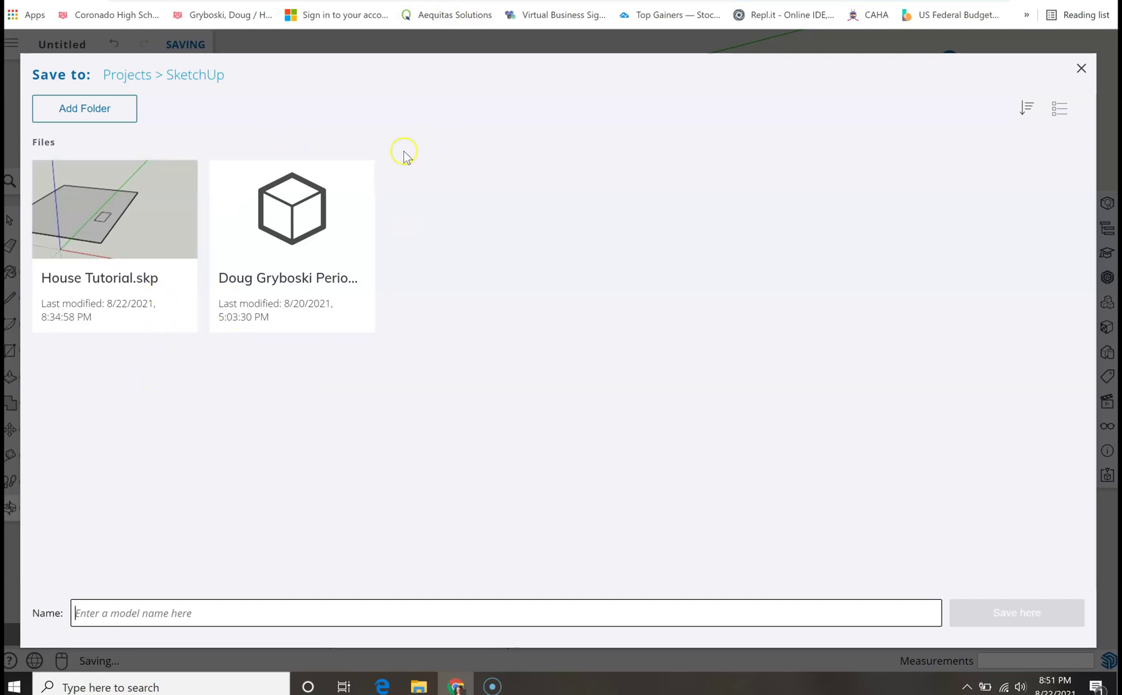
Step: Switch back to the Schoology Sketchup Assignment tab
key(ctrl+Tab)
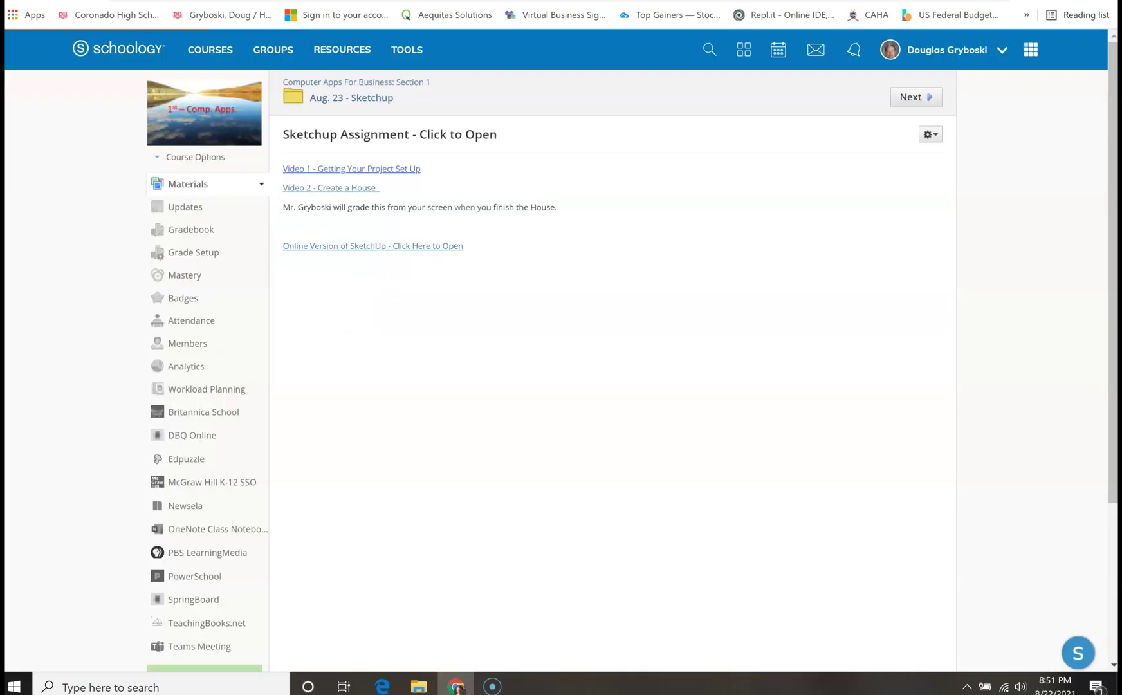